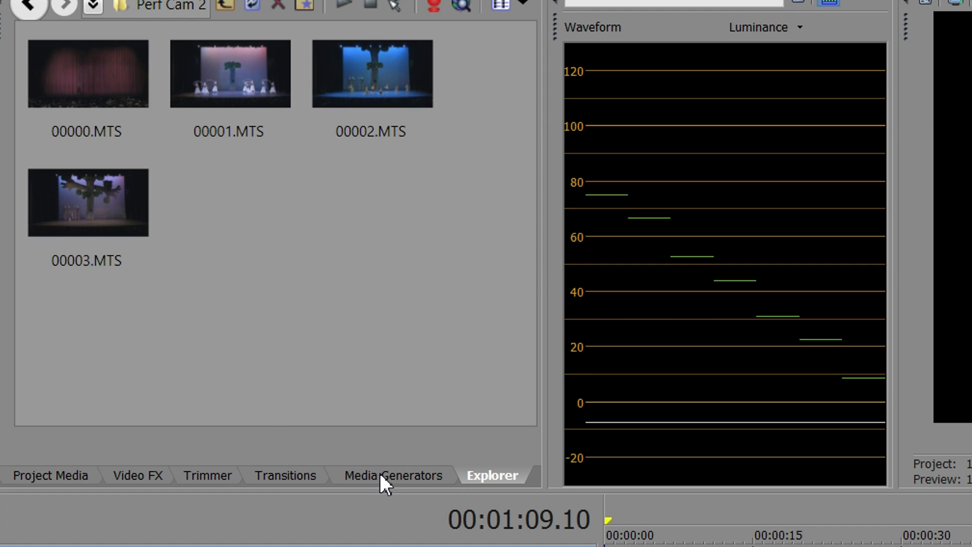
- Show the Media Generators list with Credit Roll, Solid Color and Titles & Text
{"action": "left_click", "coordinate": [380, 473]}
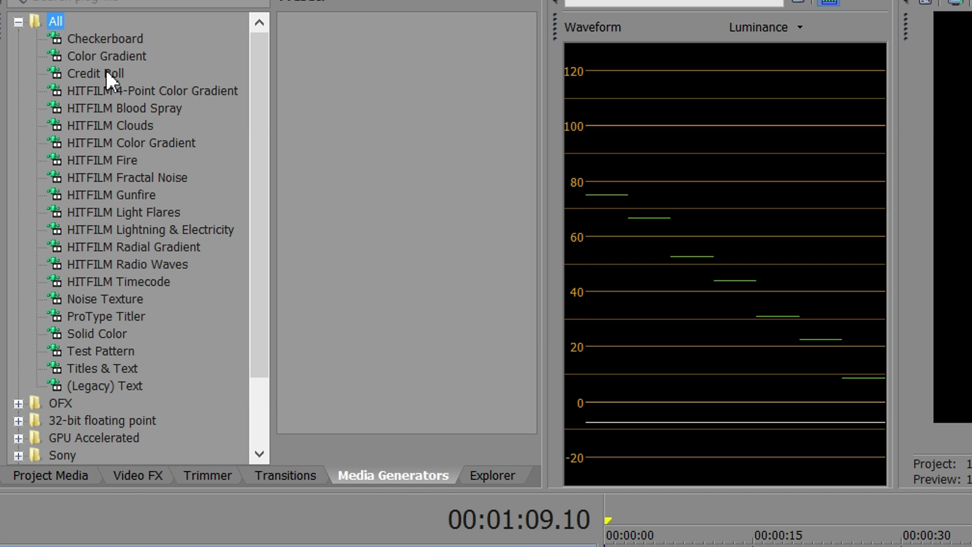
- Place a Credit Roll clip on the timeline and keep the Title Text row as a header (Hdr)
{"action": "left_click_drag", "start_coordinate": [106, 71], "coordinate": [662, 364]}
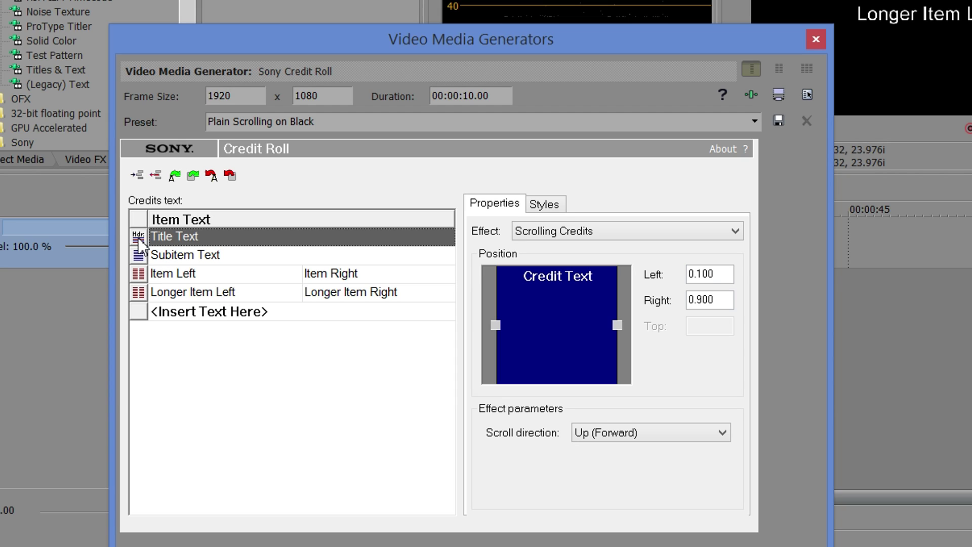
{"action": "left_click", "coordinate": [138, 238]}
{"action": "left_click", "coordinate": [163, 238]}
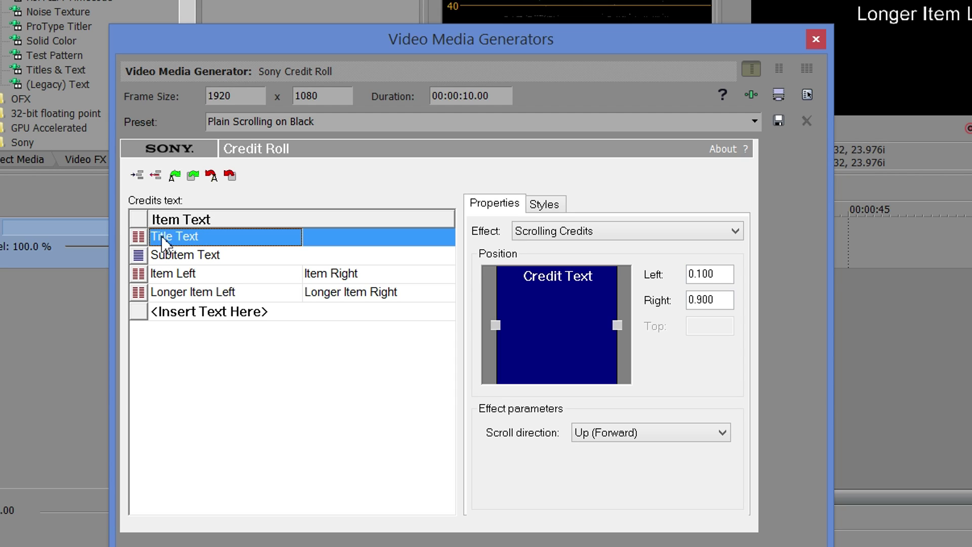
{"action": "left_click", "coordinate": [142, 239]}
{"action": "left_click", "coordinate": [162, 236]}
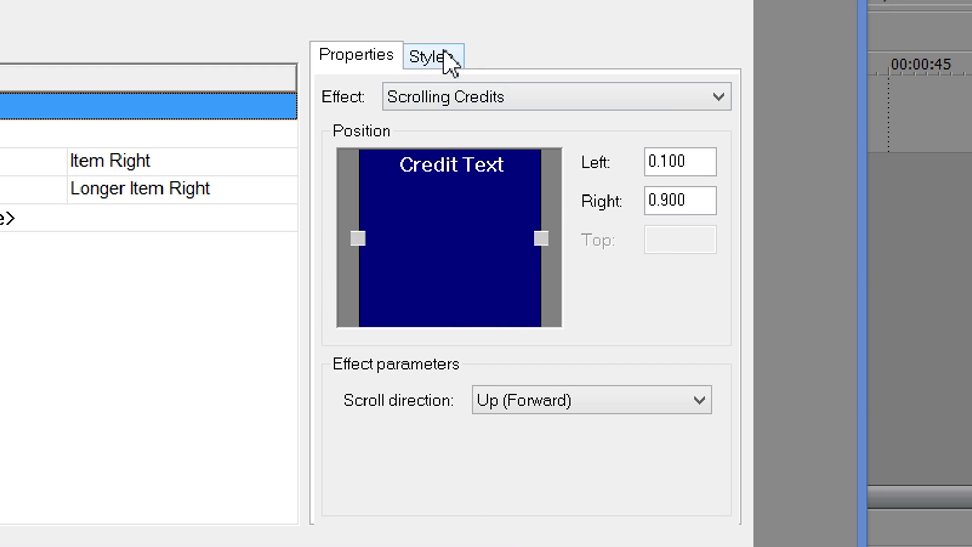
- In Styles, set the Item Left (Dual Item) row to connect its sides with Dots (....)
{"action": "left_click", "coordinate": [556, 207]}
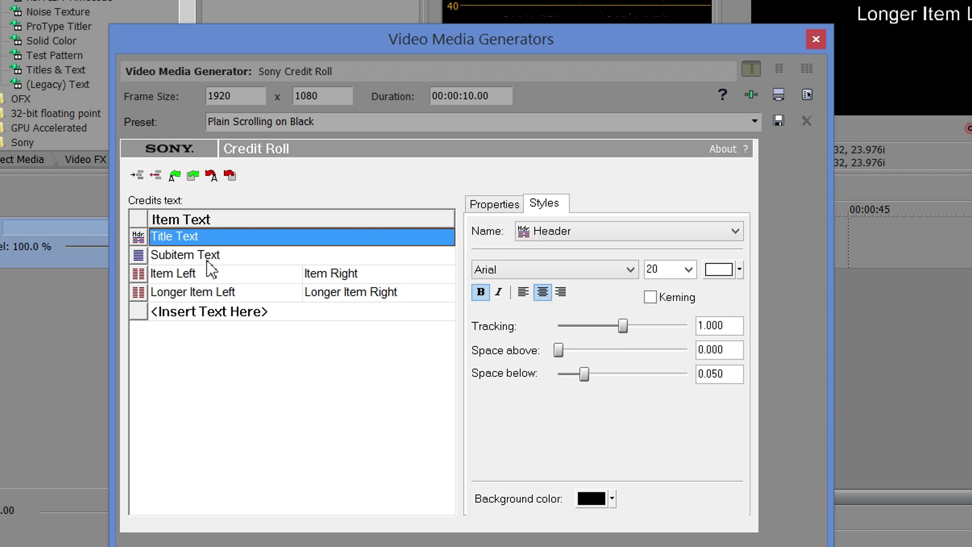
{"action": "left_click", "coordinate": [206, 257]}
{"action": "left_click", "coordinate": [200, 273]}
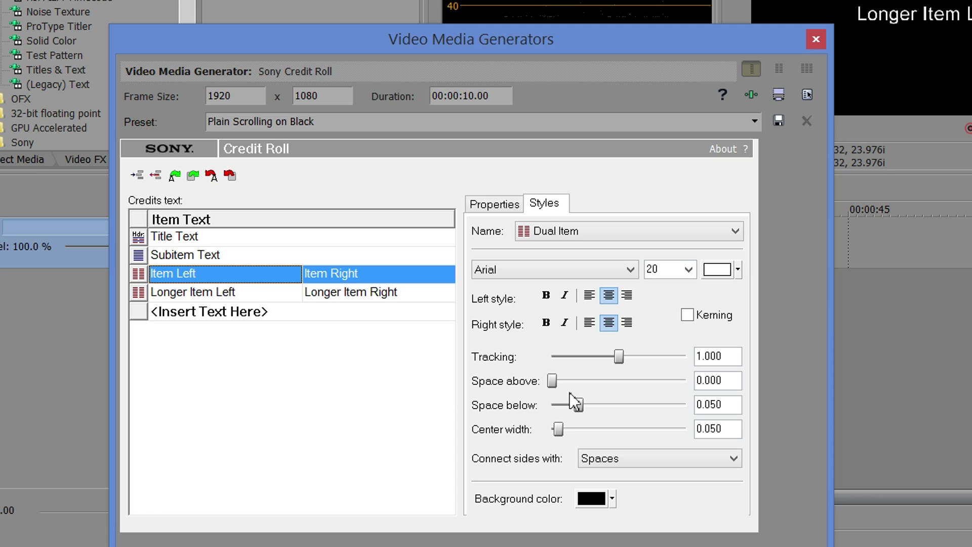
{"action": "left_click", "coordinate": [615, 461]}
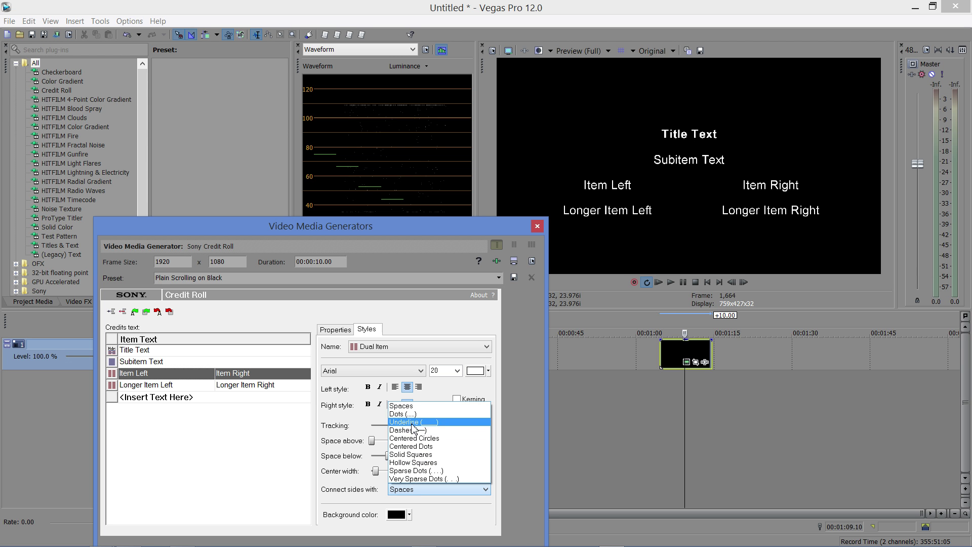
{"action": "left_click", "coordinate": [405, 414]}
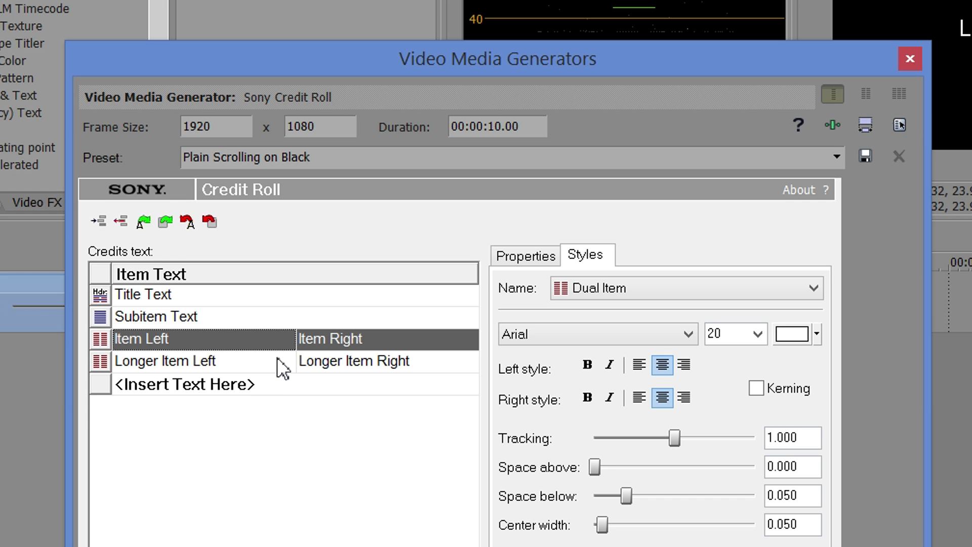
{"action": "left_click", "coordinate": [204, 383]}
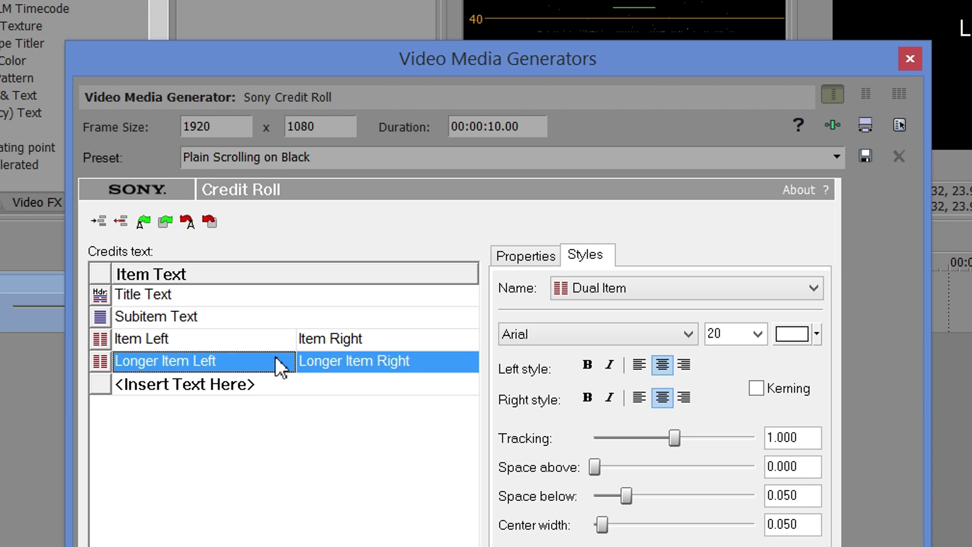
{"action": "left_click", "coordinate": [204, 383]}
{"action": "left_click", "coordinate": [235, 383]}
{"action": "left_click", "coordinate": [324, 339]}
{"action": "left_click", "coordinate": [226, 340]}
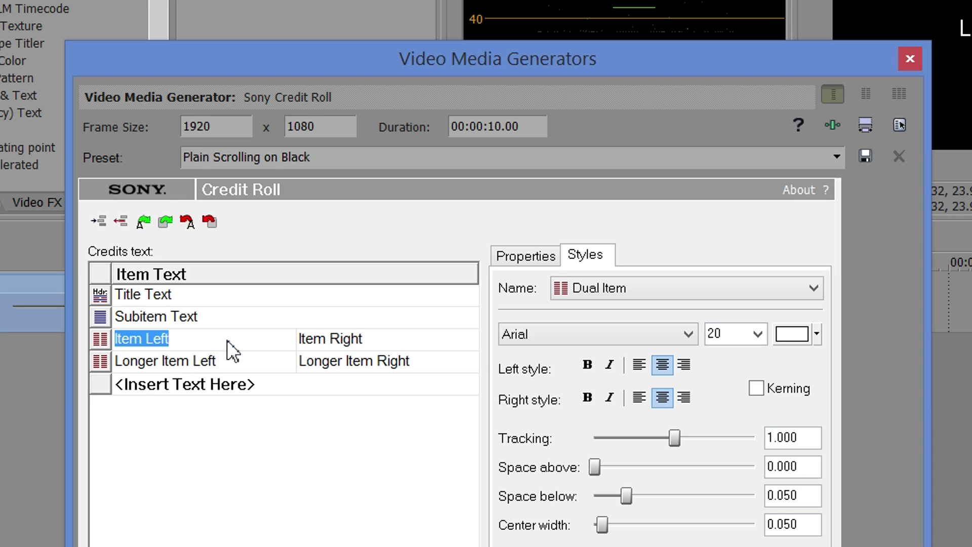
{"action": "left_click", "coordinate": [195, 318]}
{"action": "left_click", "coordinate": [206, 302]}
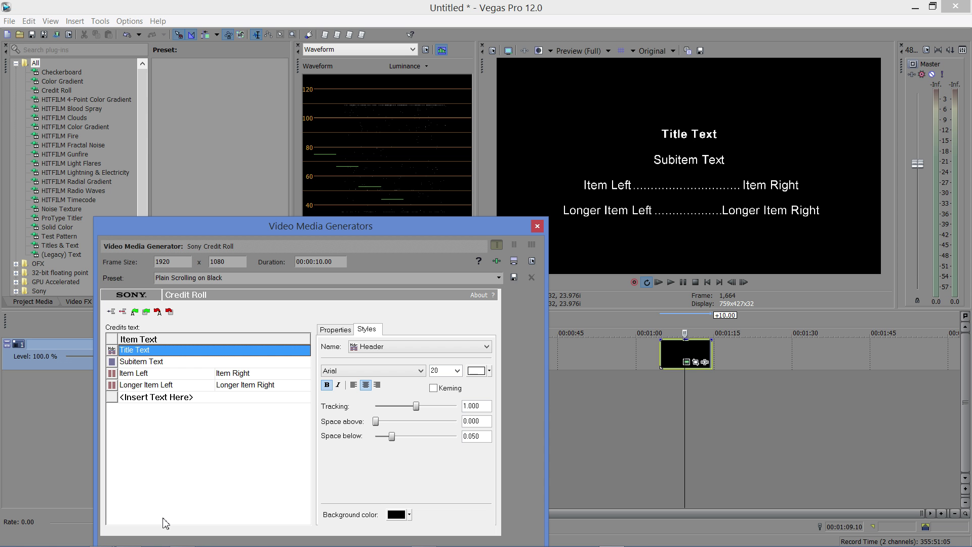
{"action": "left_click", "coordinate": [129, 540]}
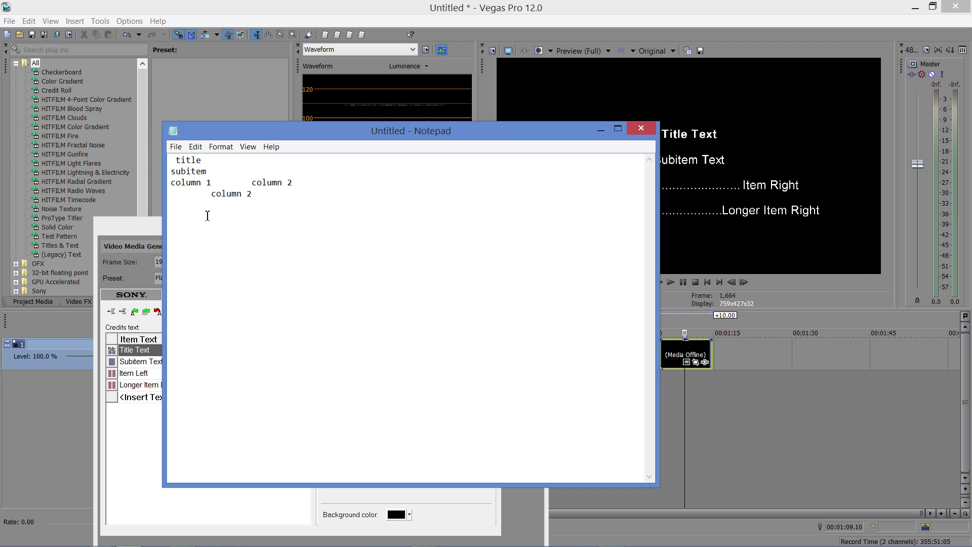
{"action": "left_click", "coordinate": [600, 130]}
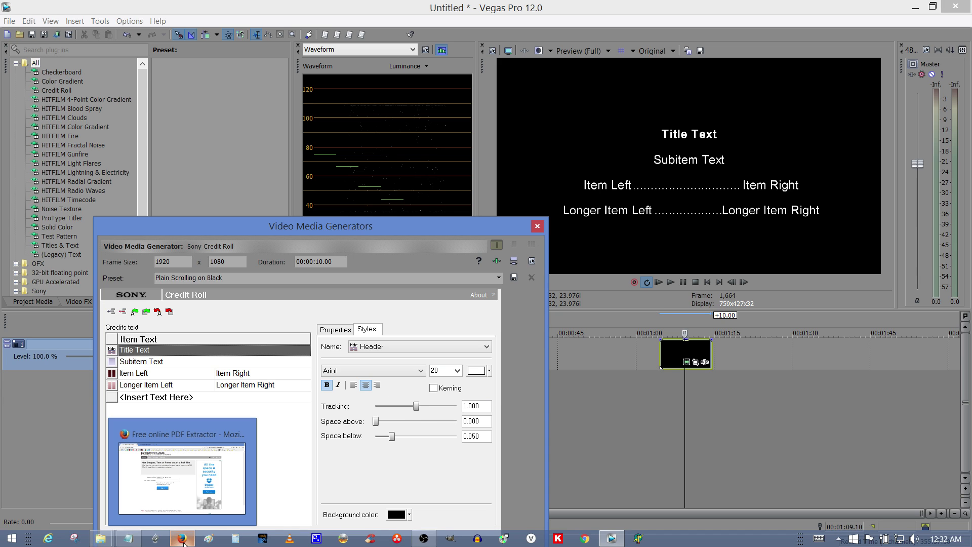
{"action": "left_click", "coordinate": [183, 540]}
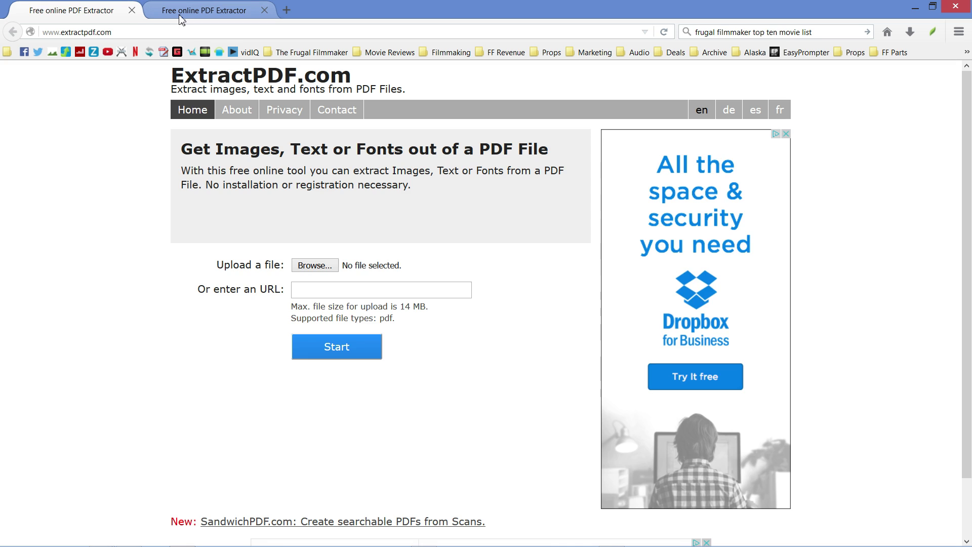
{"action": "left_click", "coordinate": [181, 19]}
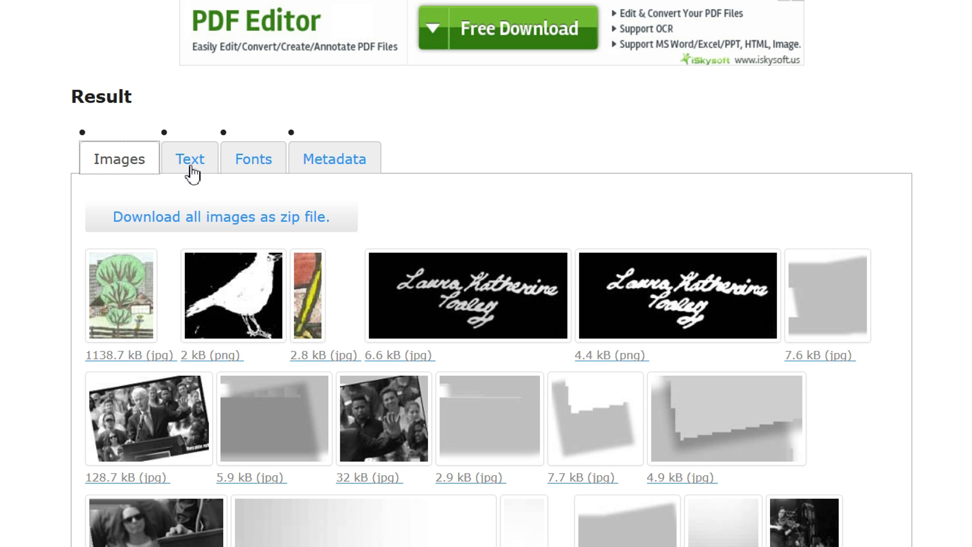
{"action": "left_click", "coordinate": [190, 162]}
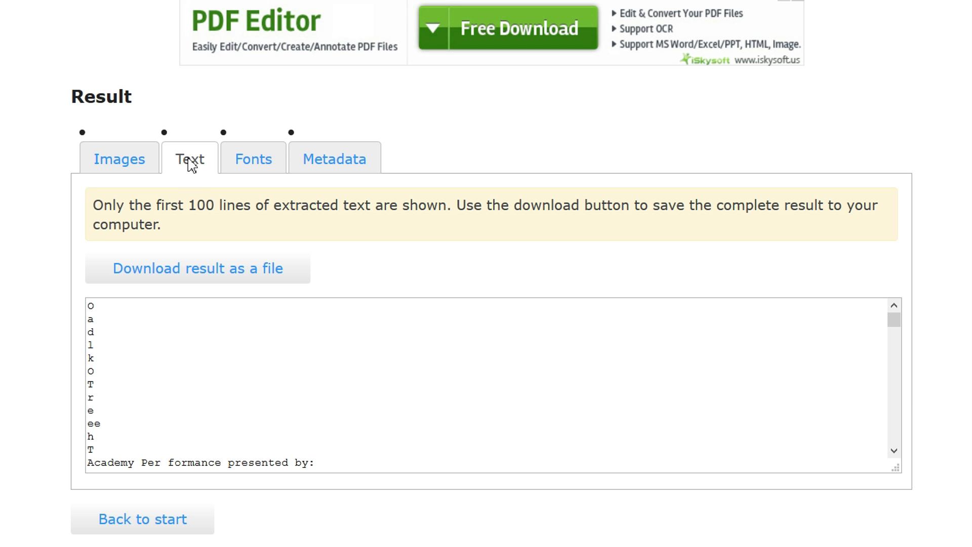
{"action": "left_click", "coordinate": [895, 325]}
{"action": "scroll", "coordinate": [897, 332], "scroll_direction": "down", "scroll_amount": 8}
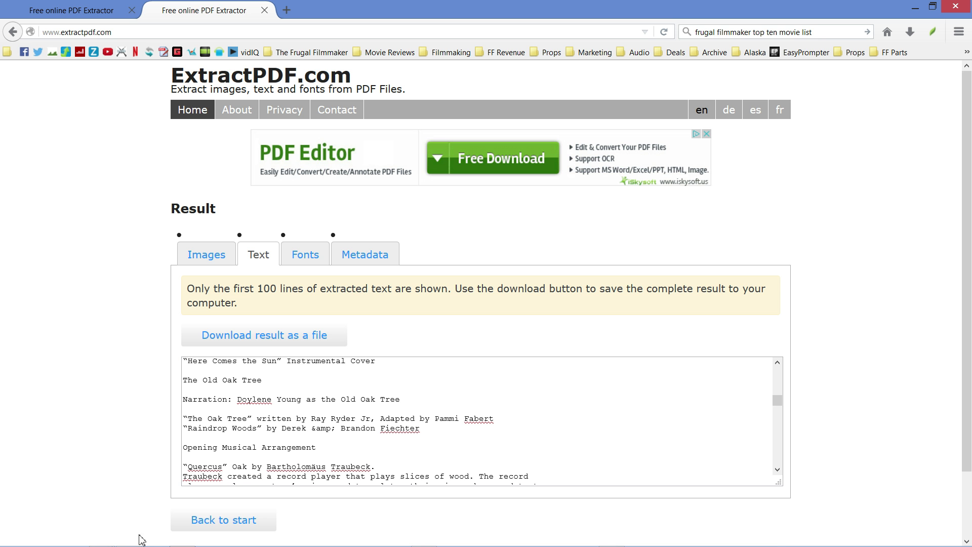
{"action": "mouse_move", "coordinate": [128, 538]}
{"action": "left_click", "coordinate": [144, 433]}
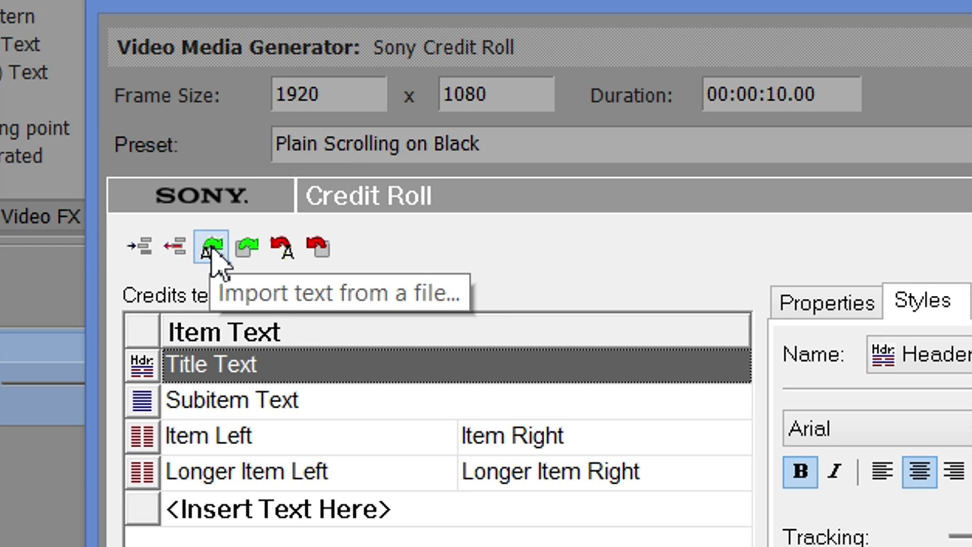
- Import the credits from 'old-oak-tree-program credits for import.txt' into the Credit Roll list
{"action": "left_click", "coordinate": [135, 312]}
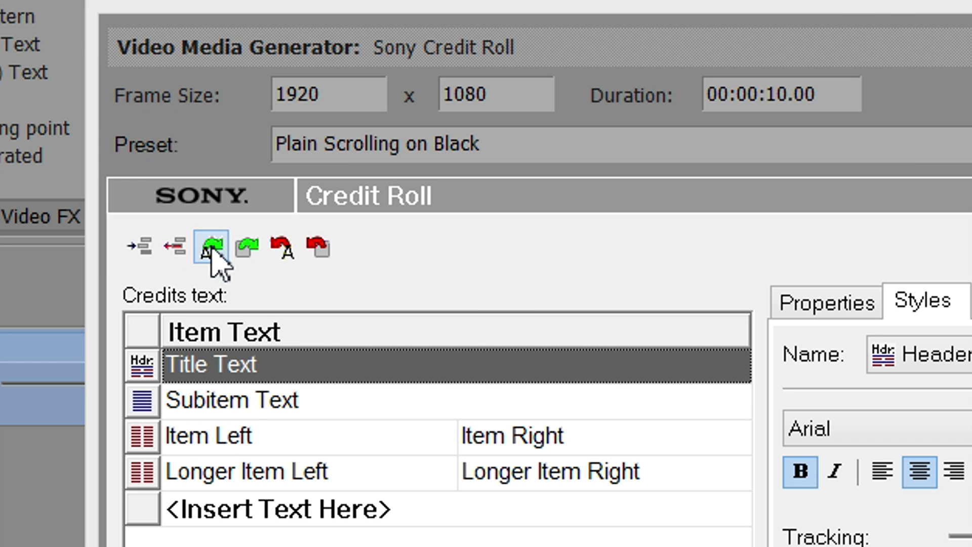
{"action": "left_click_drag", "start_coordinate": [805, 202], "coordinate": [816, 294]}
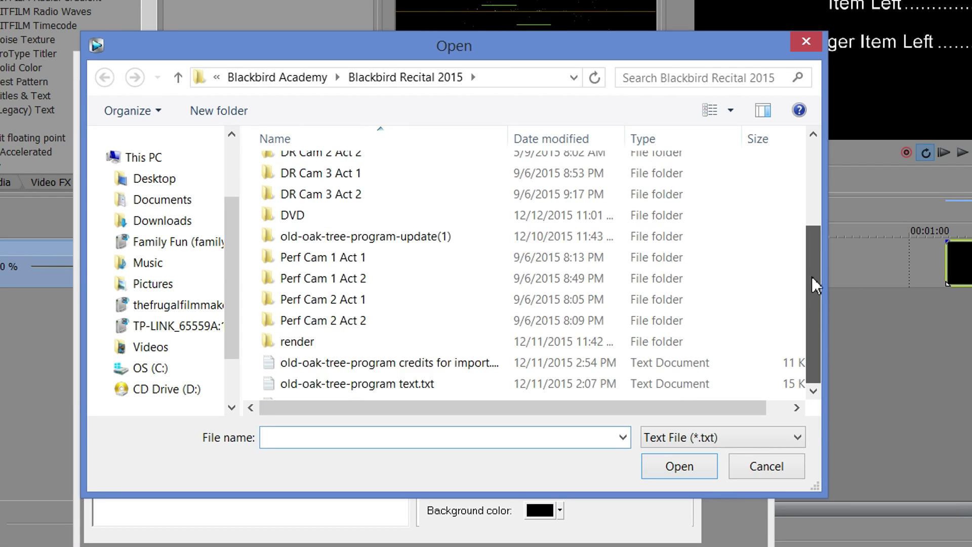
{"action": "left_click", "coordinate": [411, 349]}
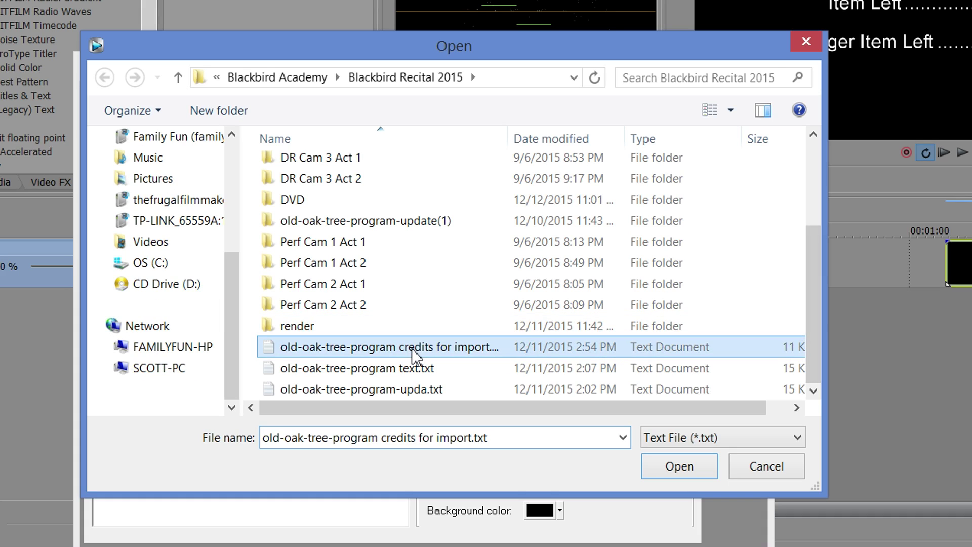
{"action": "left_click", "coordinate": [671, 467]}
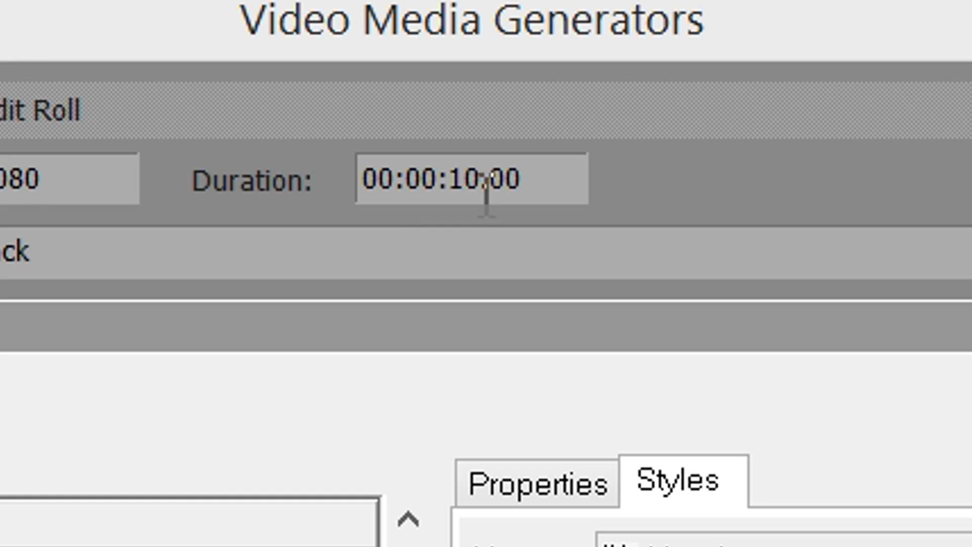
- Change the credit roll Duration to 00:00:20.00
{"action": "left_click_drag", "start_coordinate": [450, 178], "coordinate": [467, 179]}
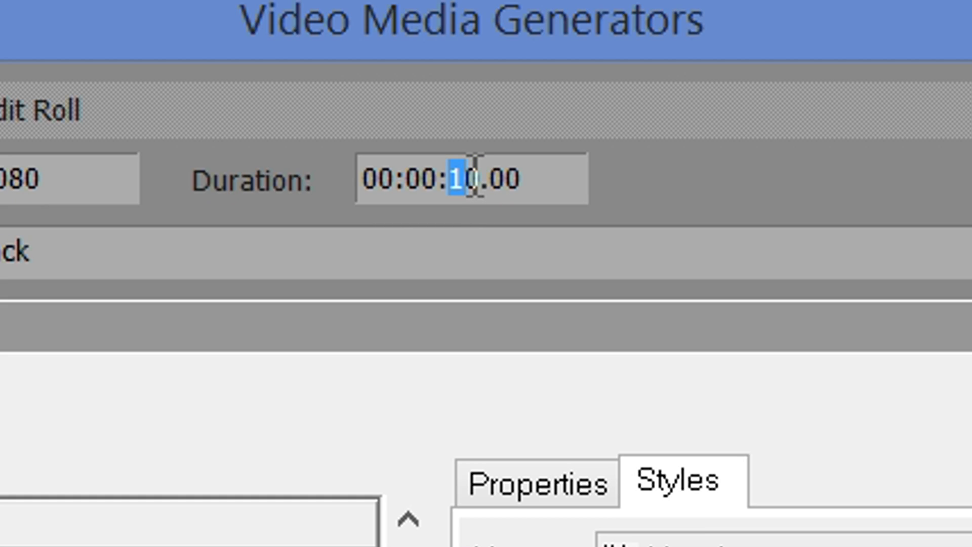
{"action": "type", "text": "2"}
{"action": "key", "text": "Return"}
- Preview the clip, then stretch its timeline event to roughly double length, trimming back 2.20 seconds
{"action": "left_click", "coordinate": [448, 286]}
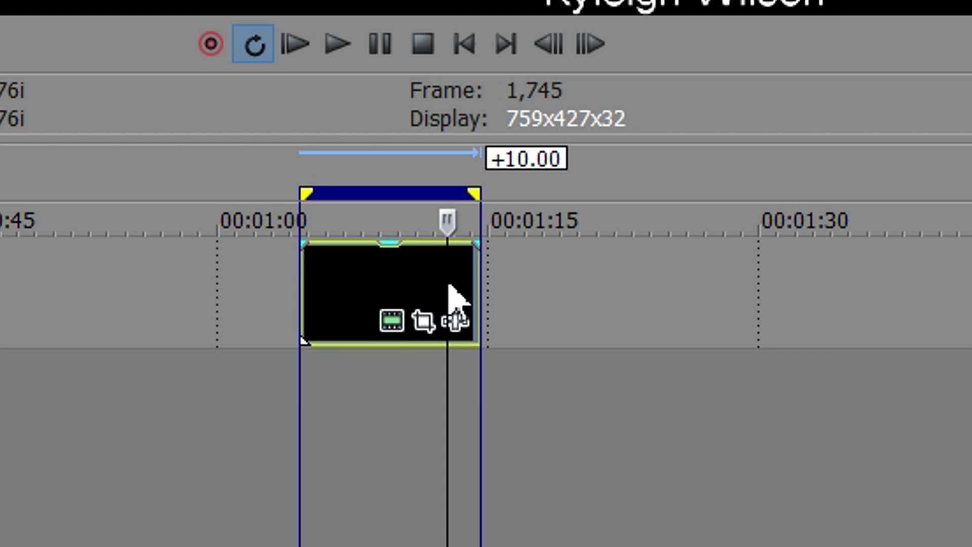
{"action": "key", "text": "space"}
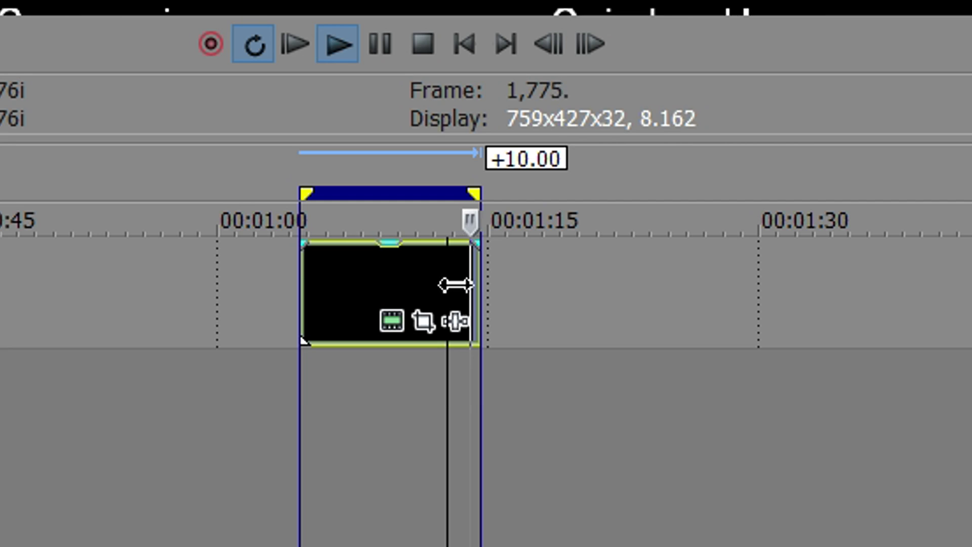
{"action": "key", "text": "space"}
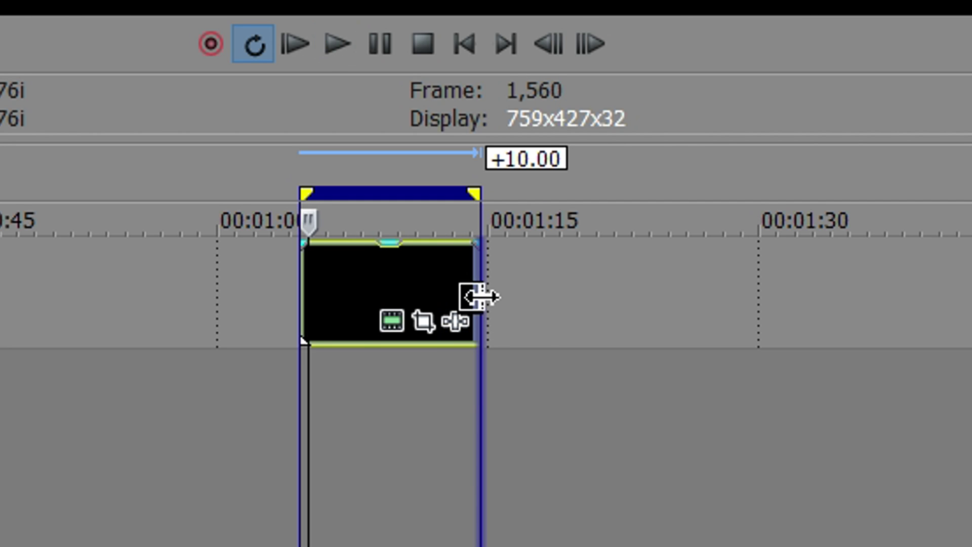
{"action": "left_click_drag", "start_coordinate": [478, 297], "coordinate": [712, 284]}
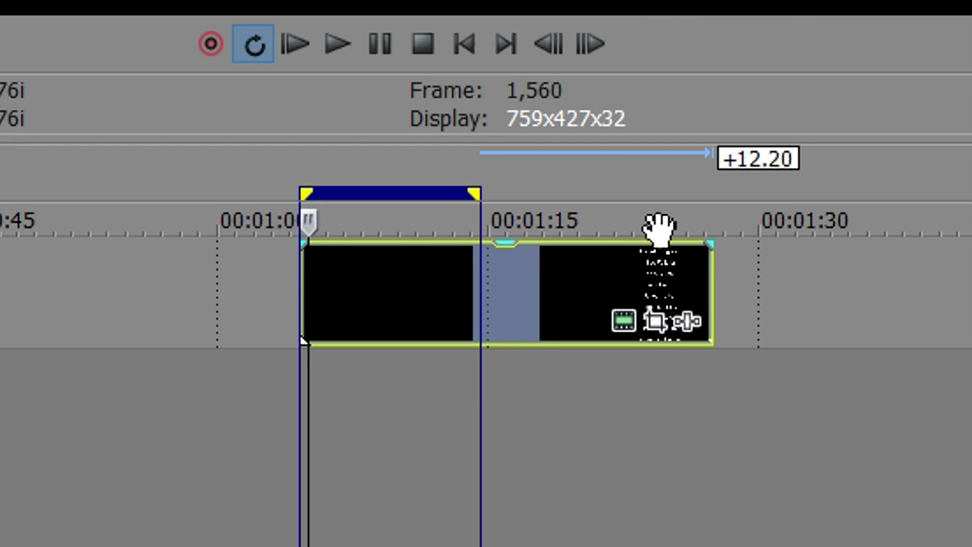
{"action": "left_click_drag", "start_coordinate": [707, 293], "coordinate": [679, 302]}
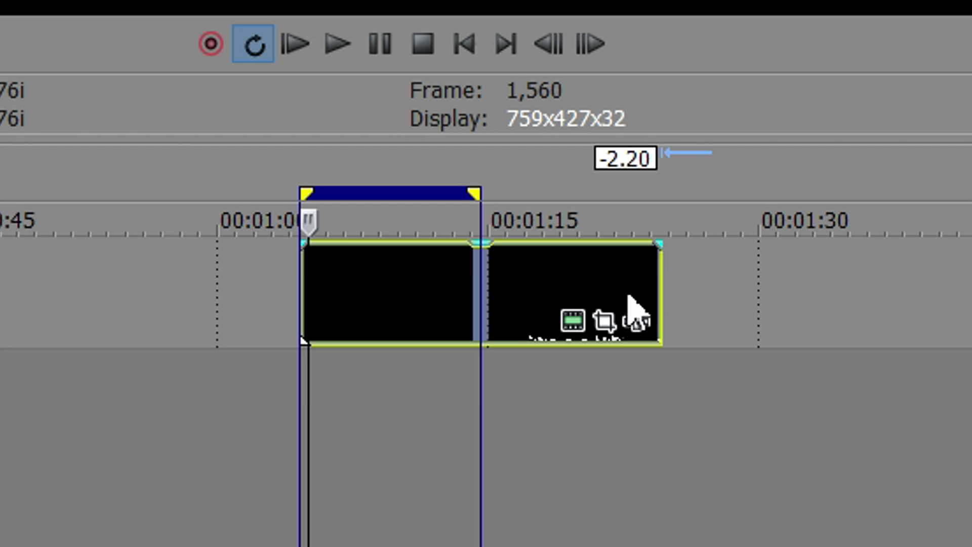